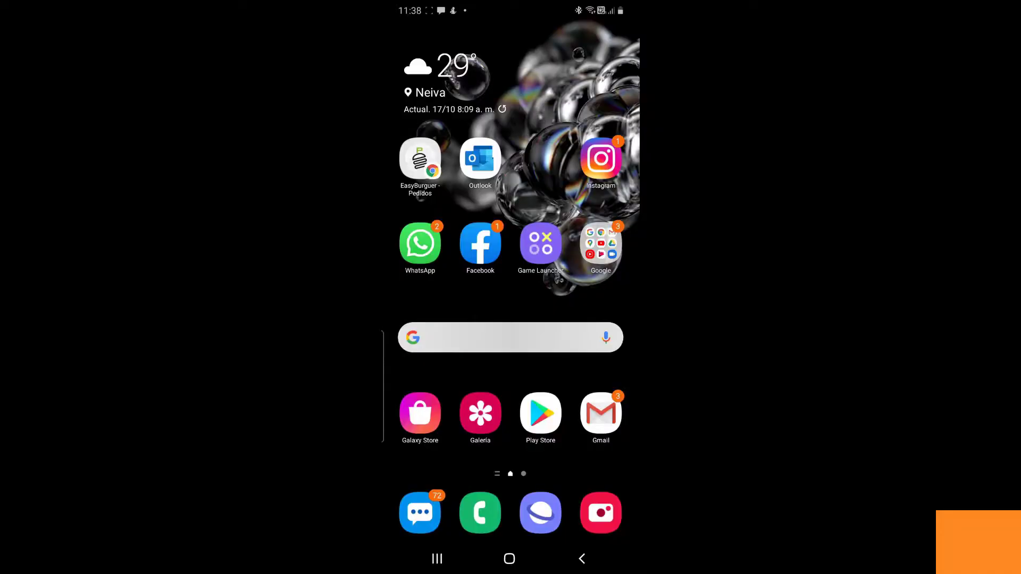
Photograph the handwritten signature with the Android Camera app.
{"action": "left_click", "coordinate": [601, 512]}
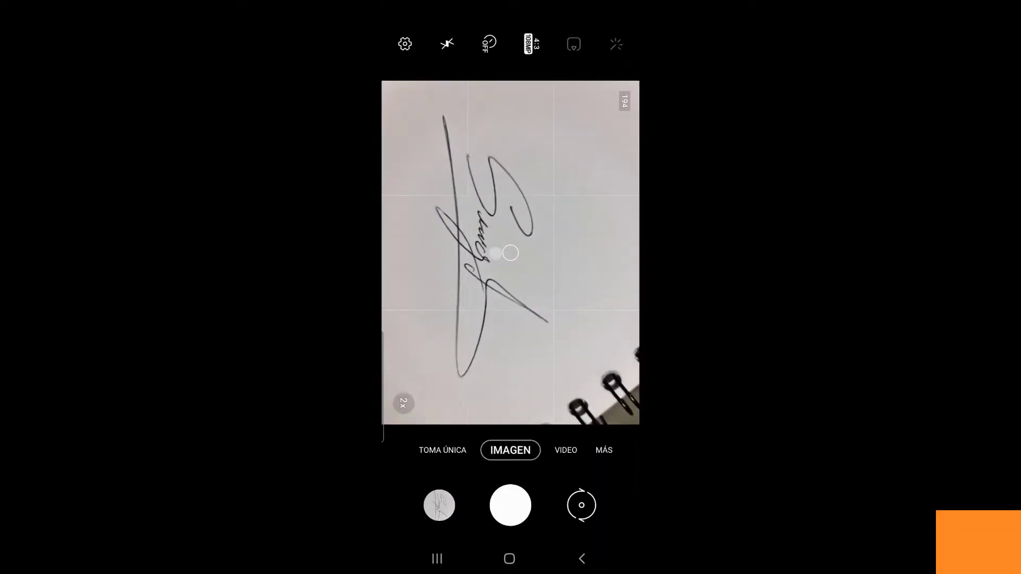
{"action": "left_click", "coordinate": [510, 505]}
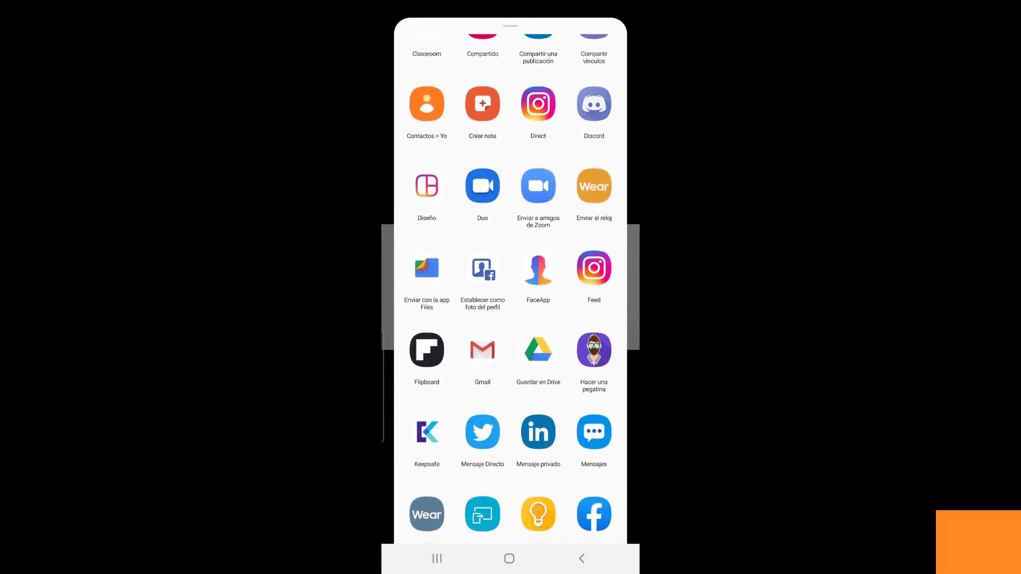
Share the signature photo 20201017_113849.jpg into a new Gmail message as an attachment.
{"action": "left_click", "coordinate": [538, 350]}
{"action": "type", "text": "fi"}
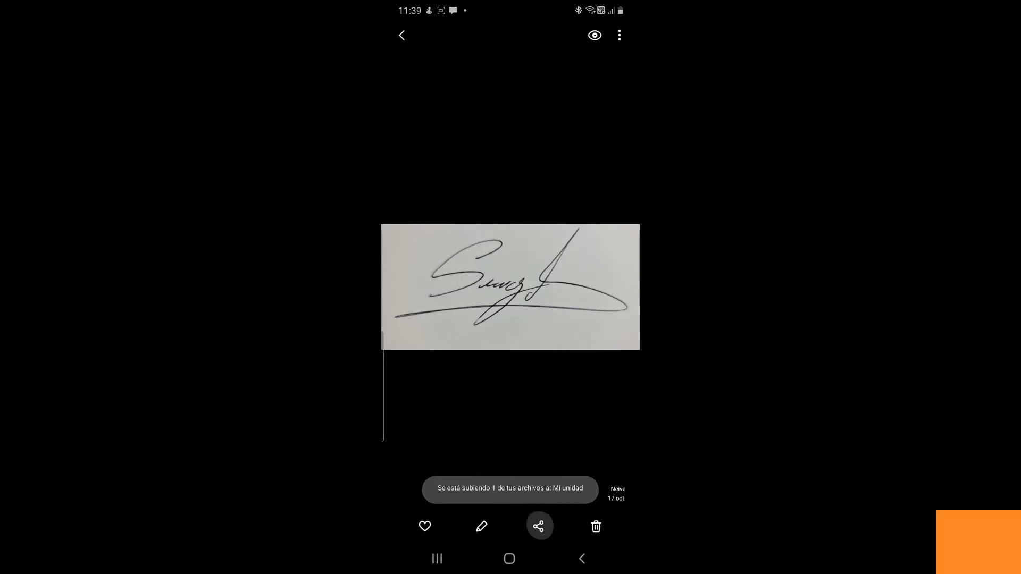
{"action": "left_click", "coordinate": [481, 178]}
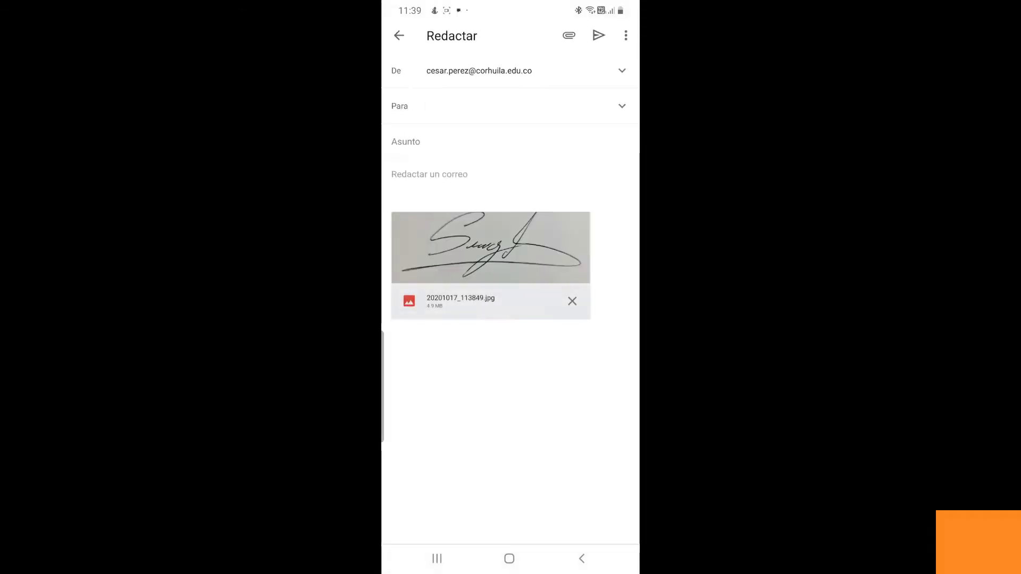
Send the photo email, then download its 20201017_113849.jpg attachment from the received message.
{"action": "left_click", "coordinate": [598, 35]}
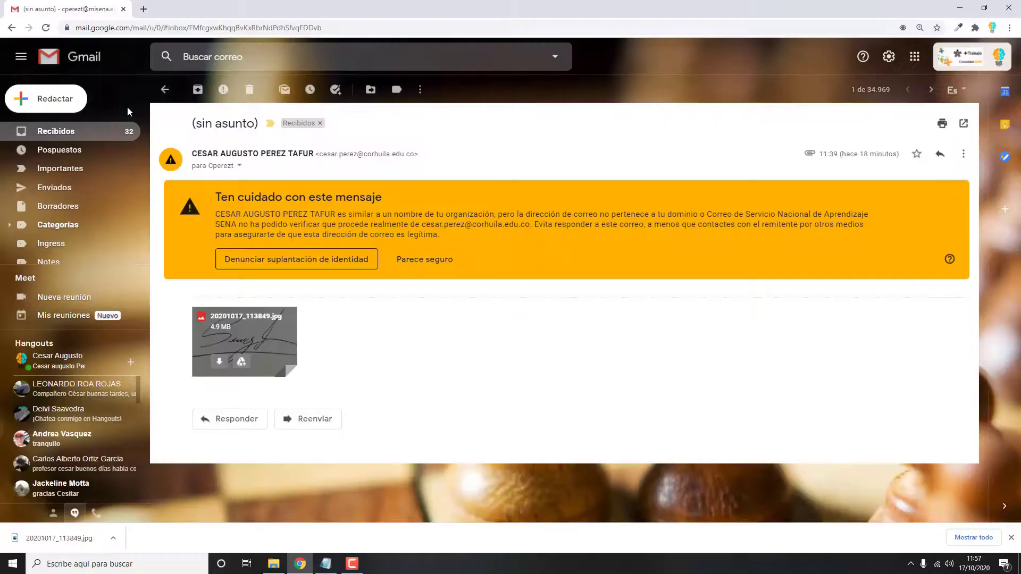
{"action": "left_click", "coordinate": [58, 134]}
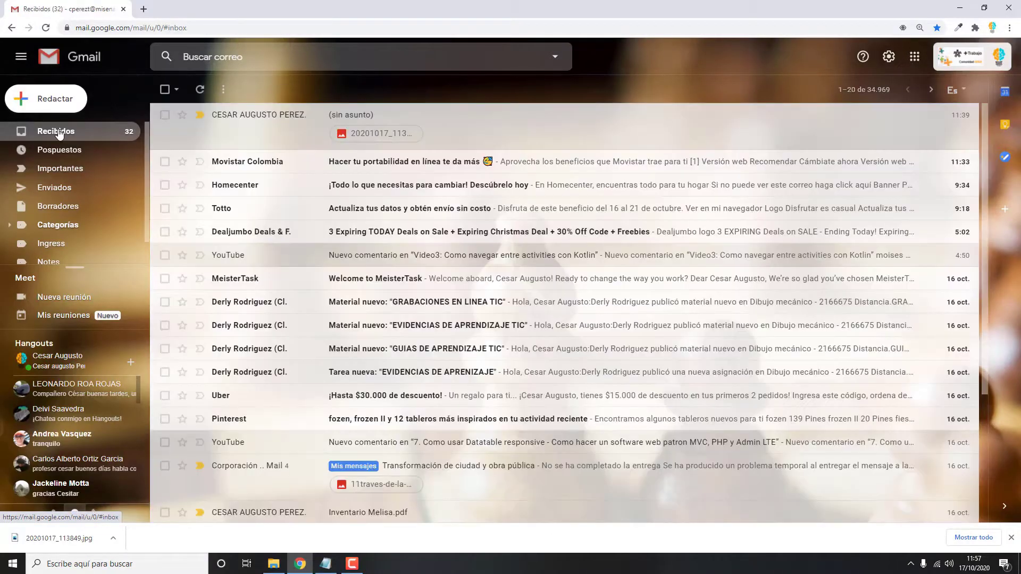
{"action": "left_click", "coordinate": [274, 141]}
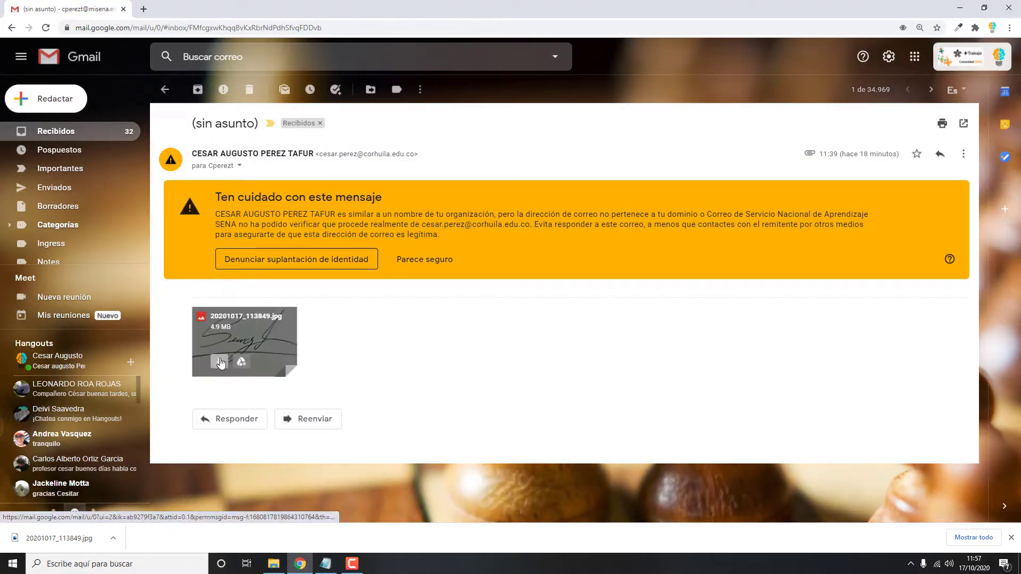
{"action": "left_click", "coordinate": [221, 362]}
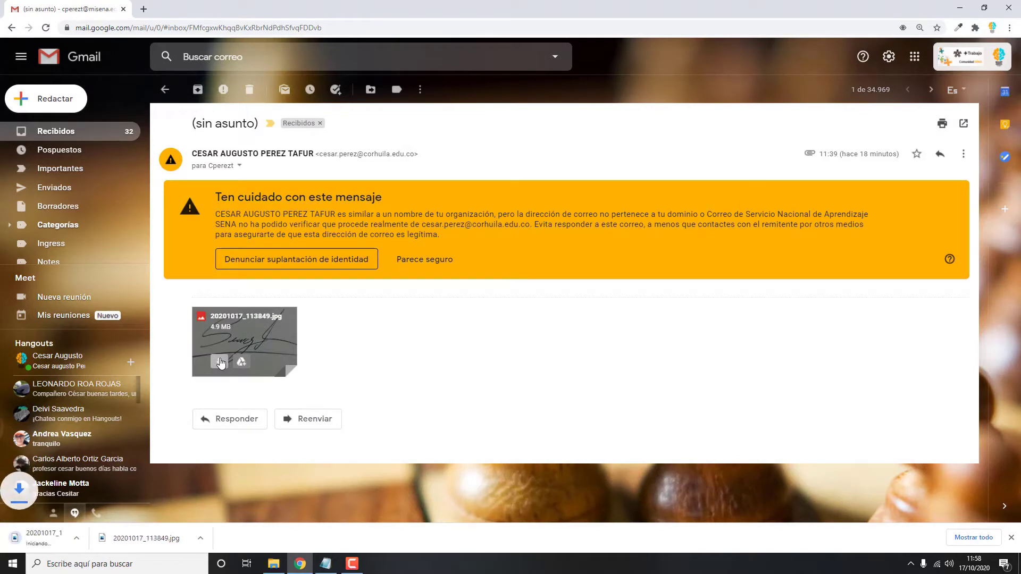
{"action": "left_click", "coordinate": [144, 9]}
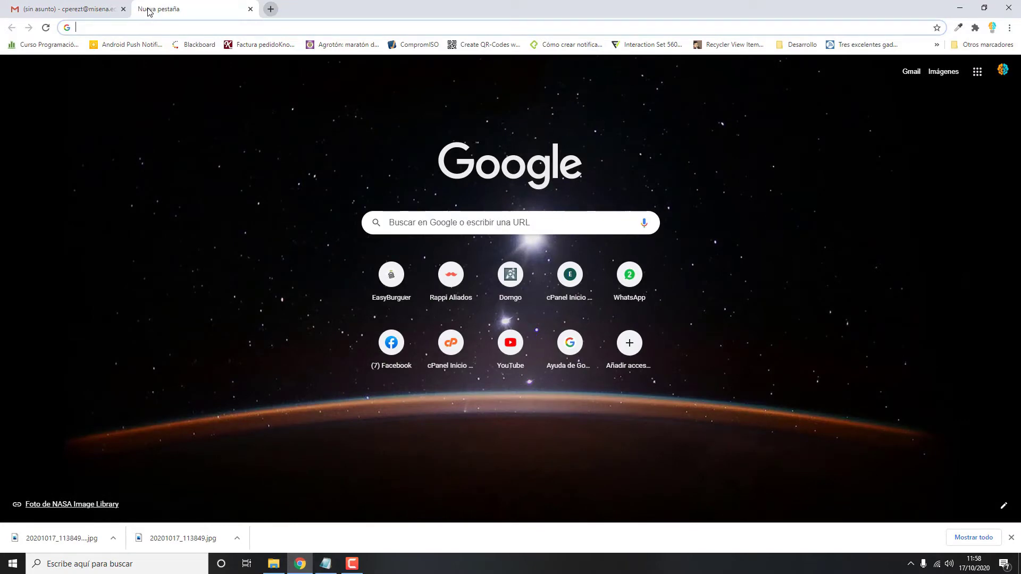
{"action": "type", "text": "www."}
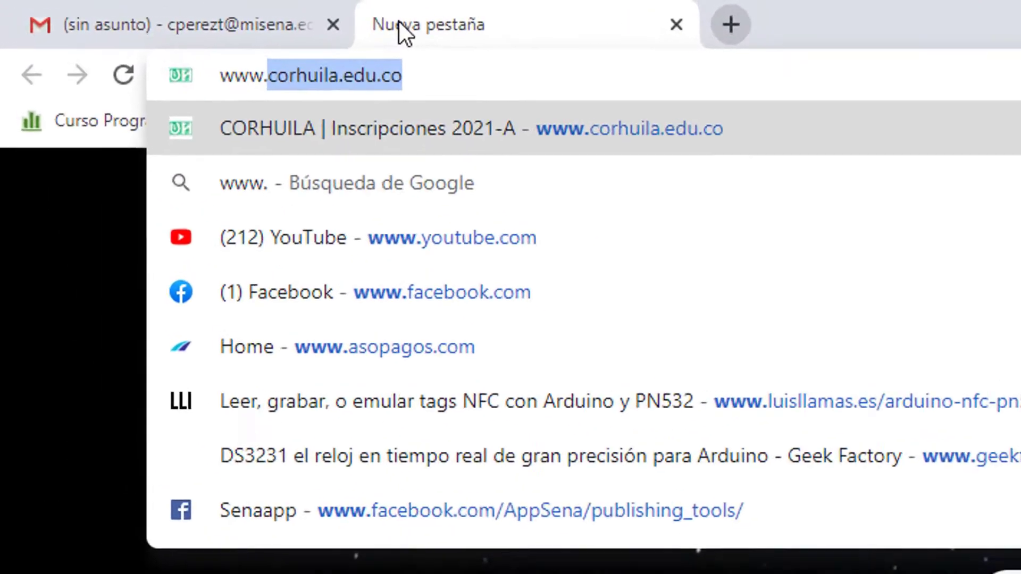
{"action": "type", "text": "vectorization"}
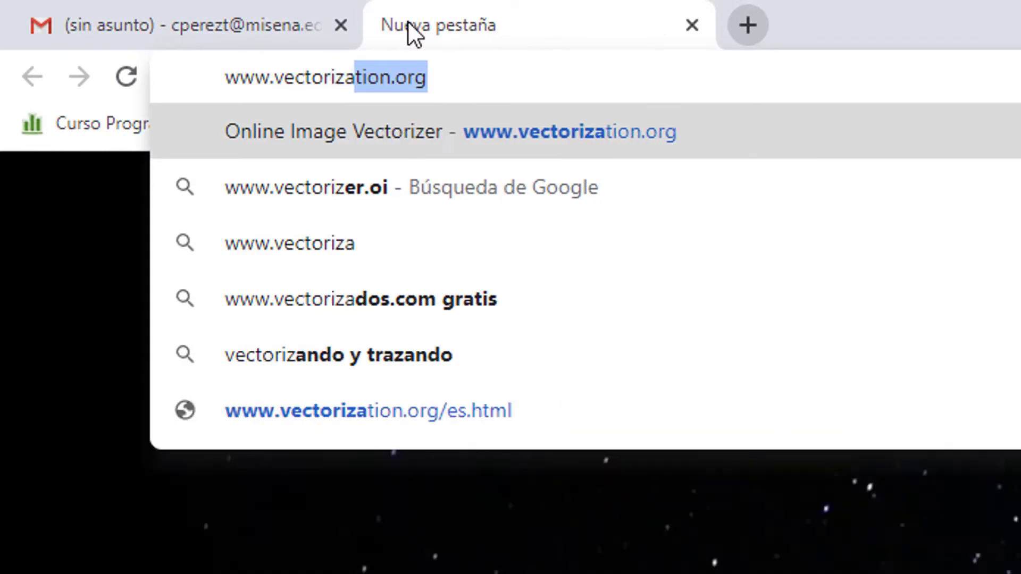
{"action": "type", "text": ".org"}
{"action": "key", "text": "Return"}
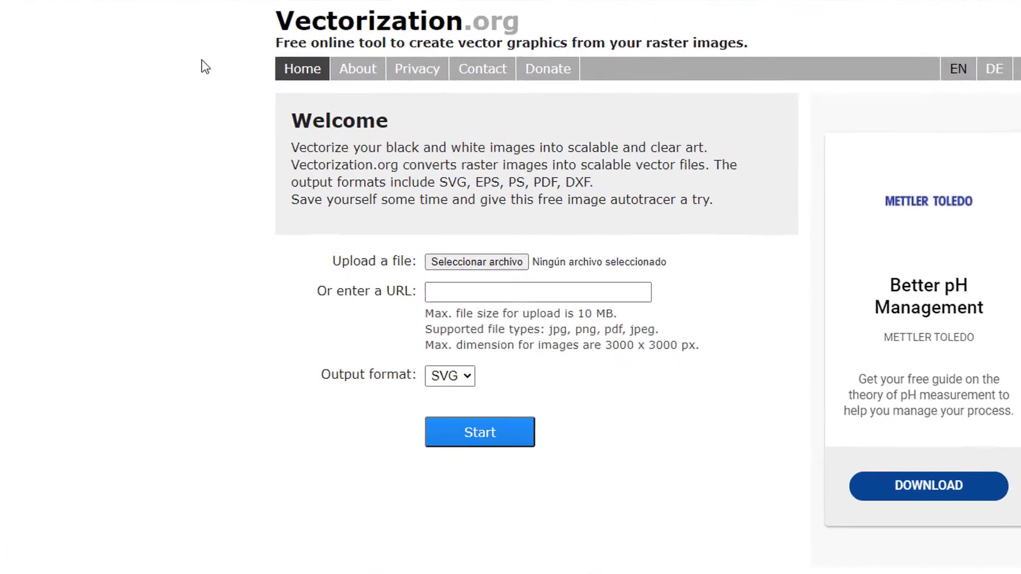
{"action": "left_click", "coordinate": [467, 270]}
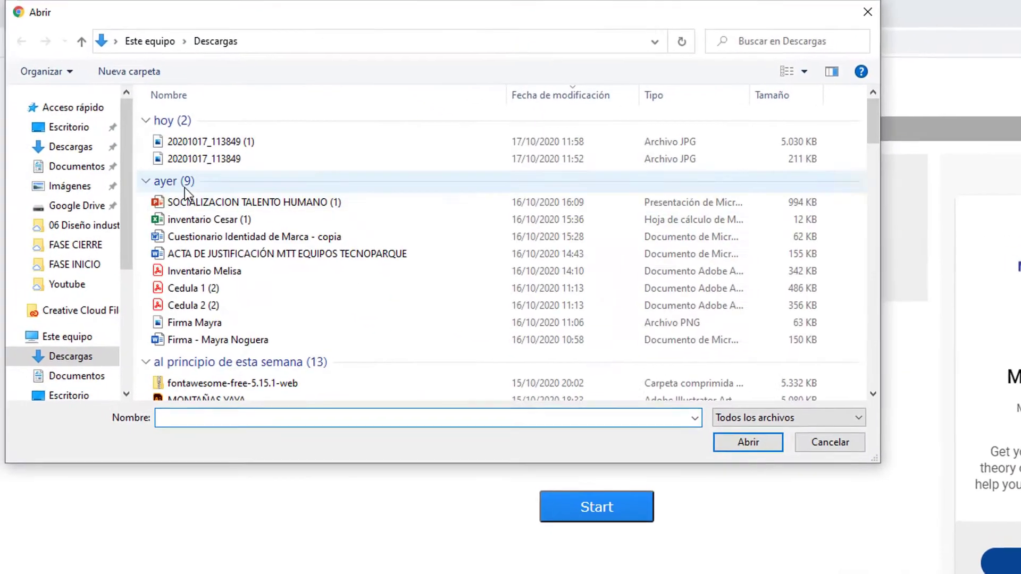
{"action": "double_click", "coordinate": [199, 158]}
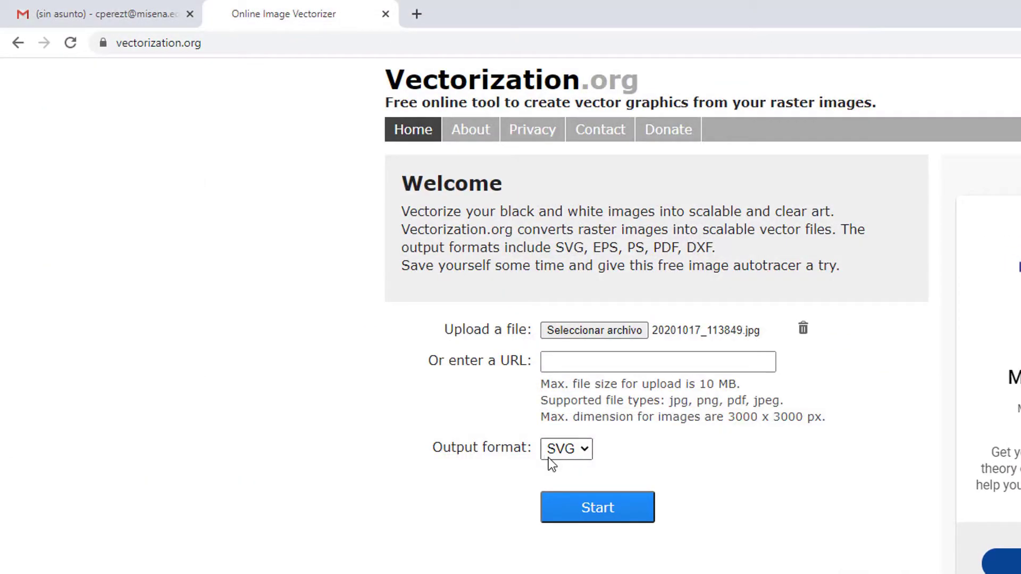
{"action": "left_click", "coordinate": [597, 509]}
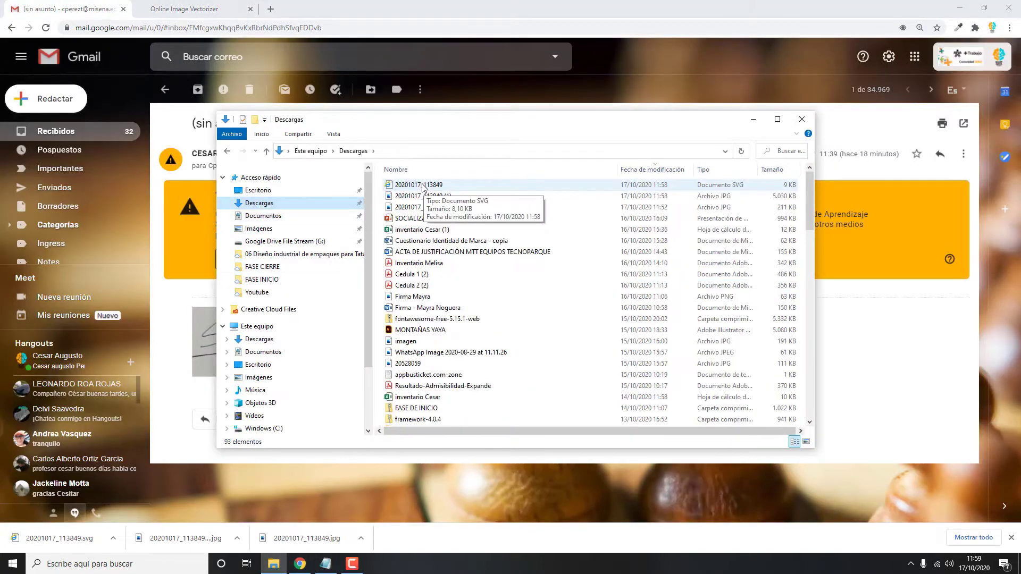
Open the downloaded 20201017_113849 SVG from Descargas with Internet Explorer.
{"action": "left_click", "coordinate": [432, 185]}
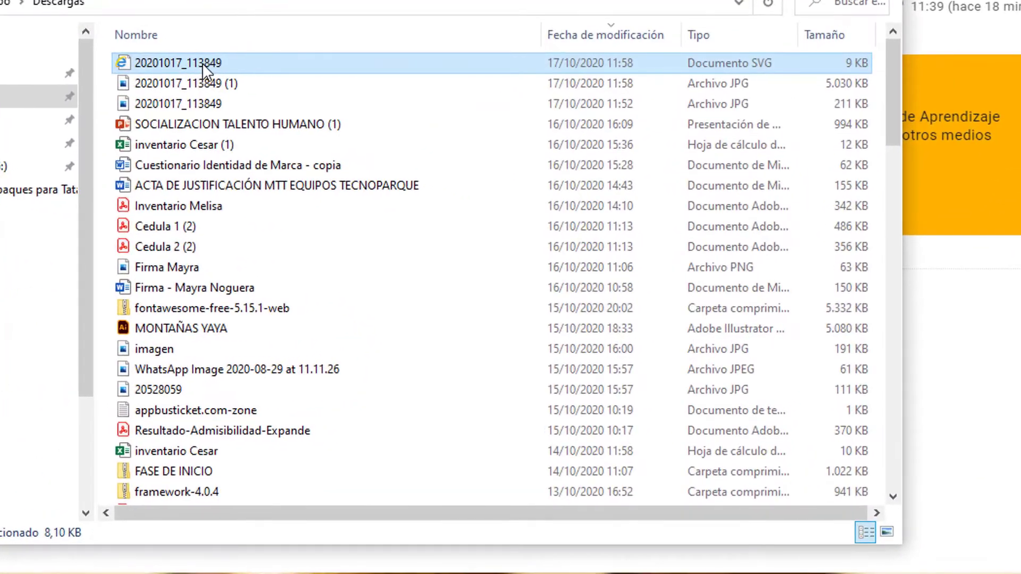
{"action": "right_click", "coordinate": [202, 63]}
{"action": "mouse_move", "coordinate": [528, 282]}
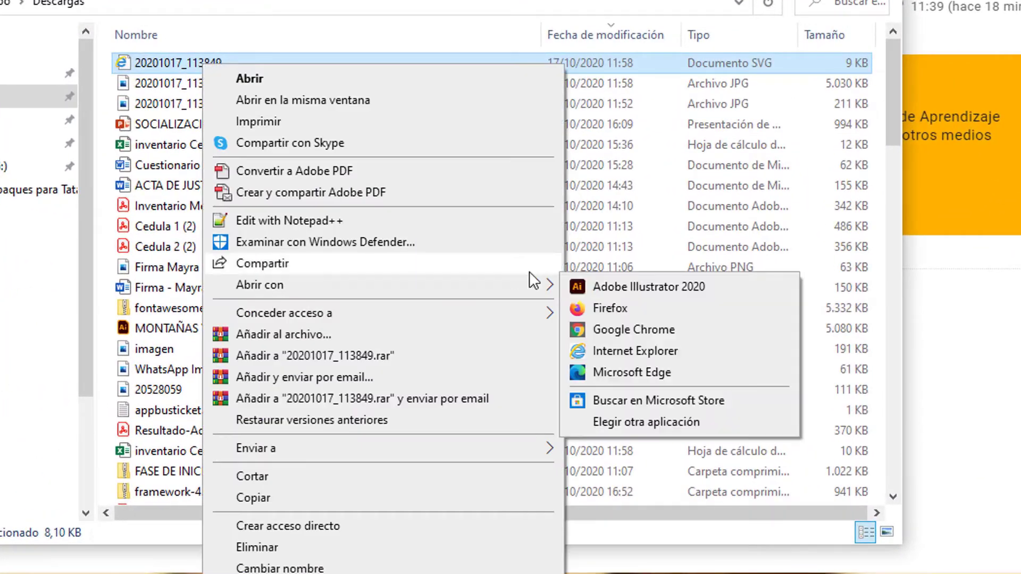
{"action": "left_click", "coordinate": [653, 352]}
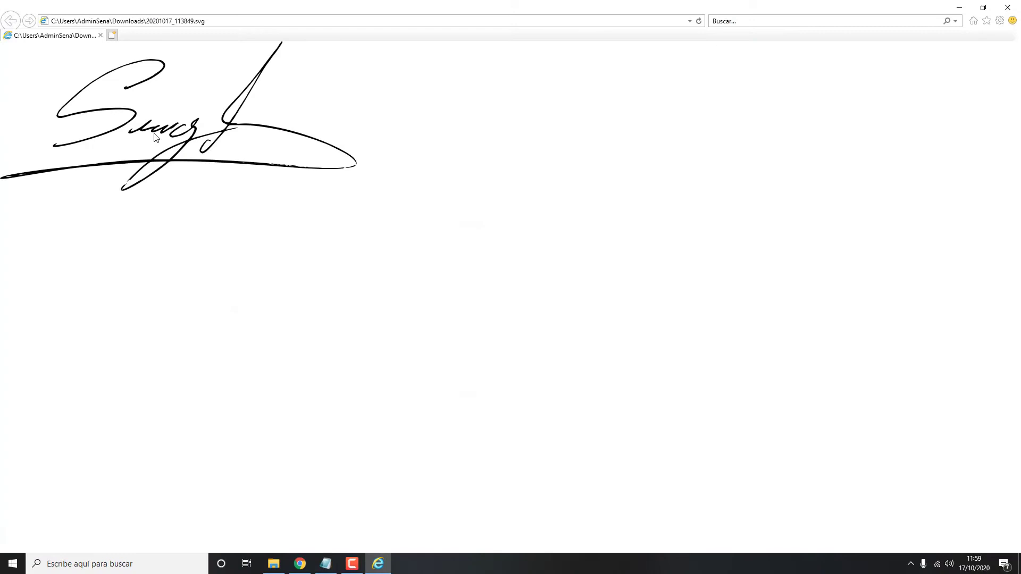
Save the signature picture as a PNG named 20201017_113849 on the Escritorio.
{"action": "right_click", "coordinate": [156, 137]}
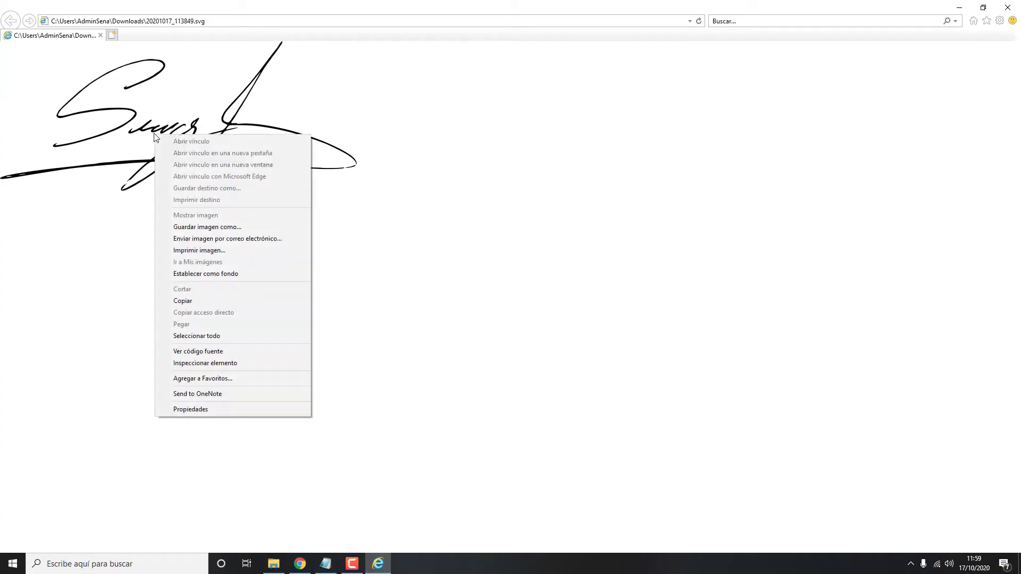
{"action": "left_click", "coordinate": [218, 230]}
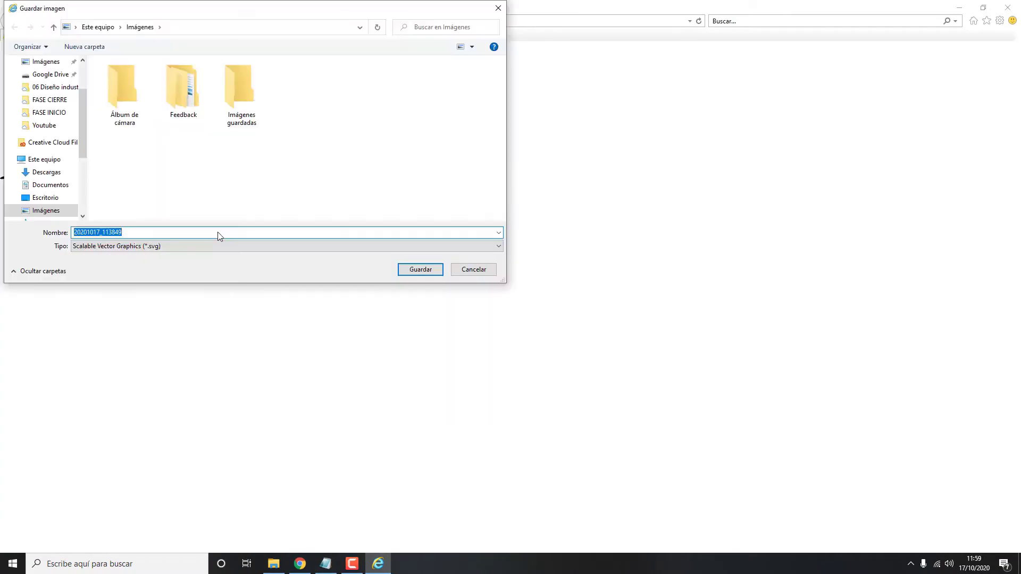
{"action": "left_click", "coordinate": [159, 249]}
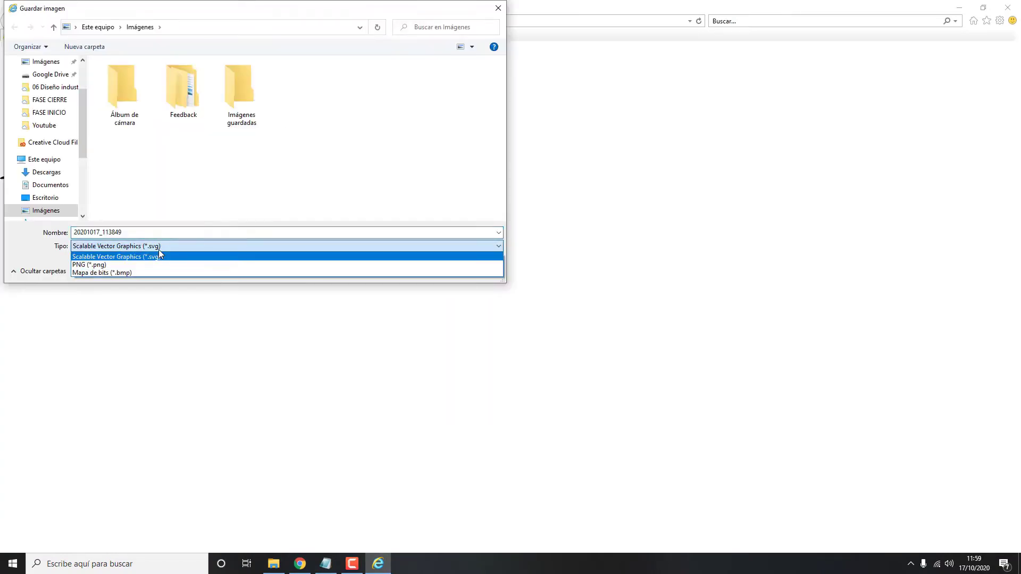
{"action": "left_click", "coordinate": [90, 265]}
{"action": "scroll", "coordinate": [48, 86], "scroll_direction": "up", "scroll_amount": 2}
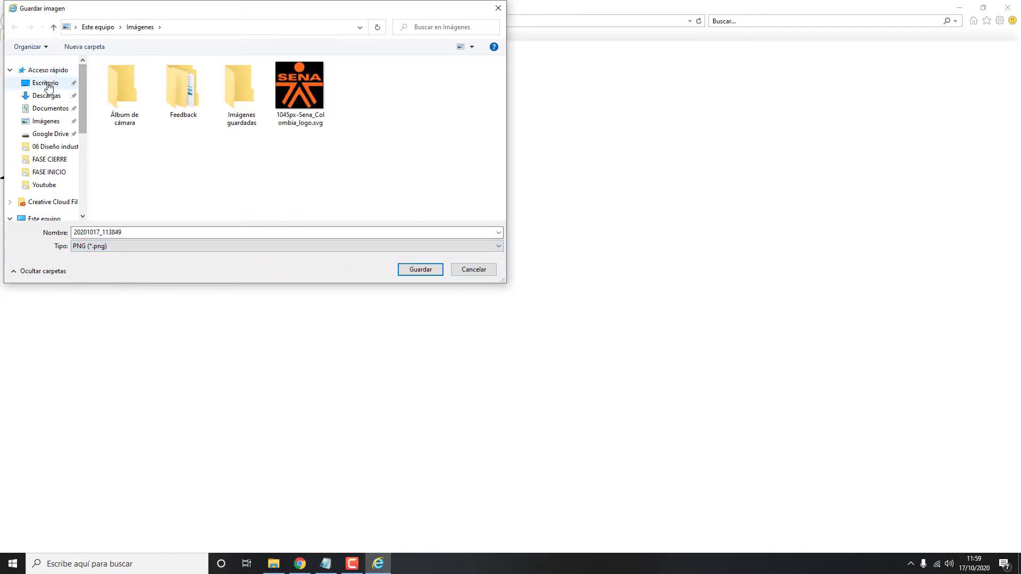
{"action": "left_click", "coordinate": [47, 84]}
{"action": "left_click", "coordinate": [421, 270]}
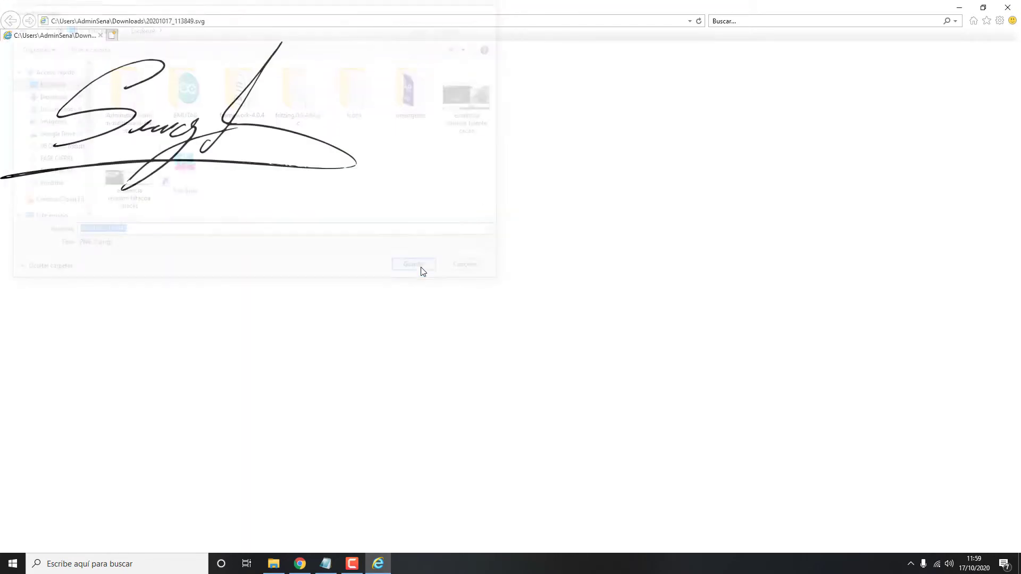
Switch away from Internet Explorer back to the desktop.
{"action": "key", "text": "super+d"}
{"action": "key", "text": "alt+Tab"}
{"action": "key", "text": "Tab"}
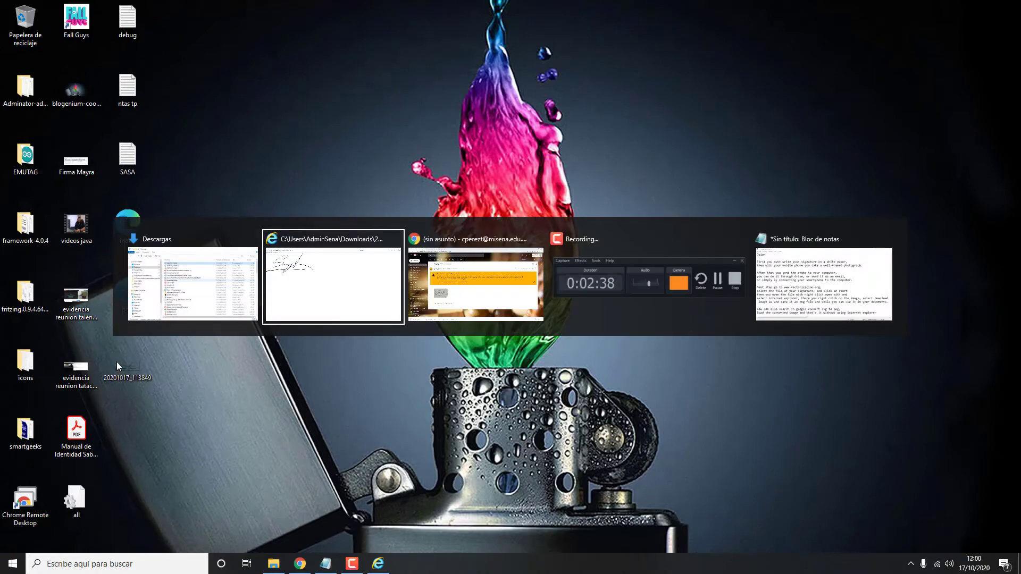
{"action": "key", "text": "Tab"}
{"action": "key", "text": "Tab"}
{"action": "key", "text": "Tab"}
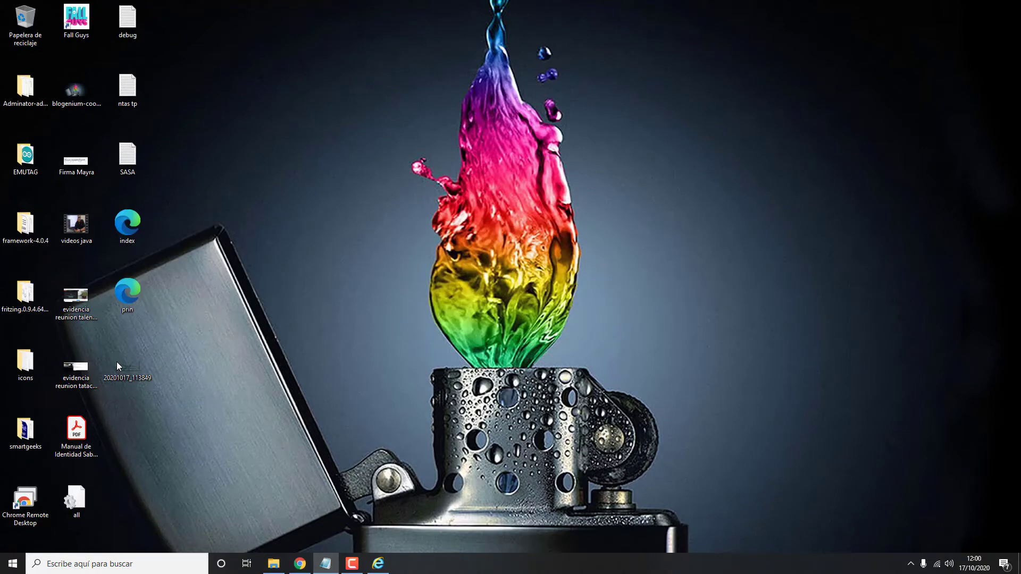
Convert the signature SVG 20201017_113849 to PNG on svgtopng.com and download it to Descargas.
{"action": "key", "text": "alt+Tab"}
{"action": "type", "text": "how to conve"}
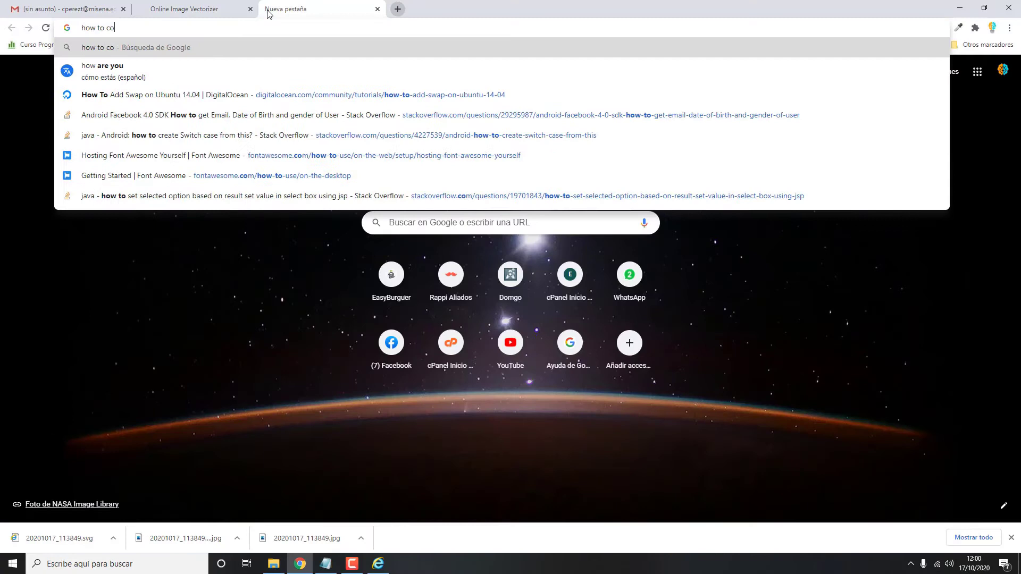
{"action": "type", "text": "rt svg to png"}
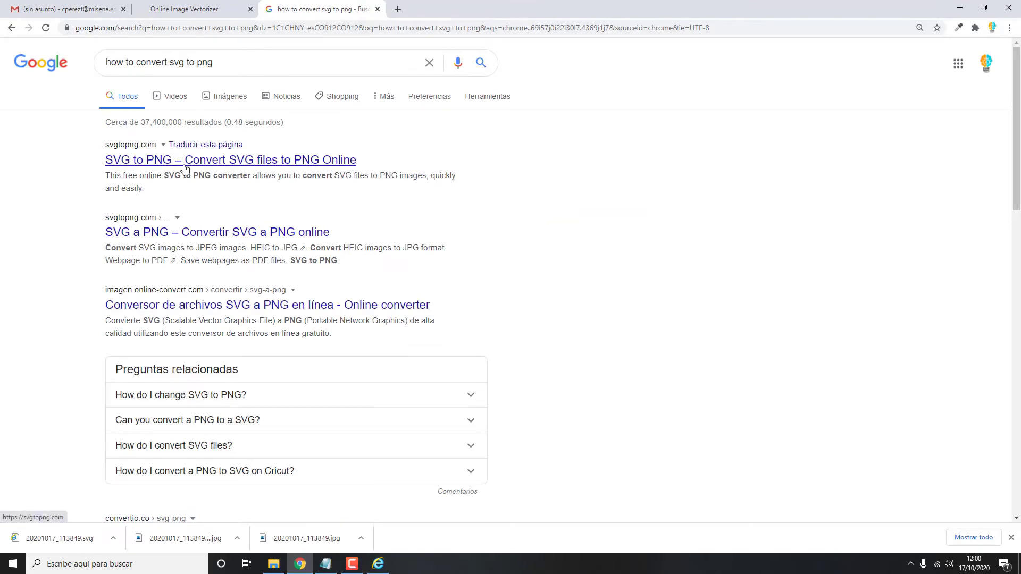
{"action": "left_click", "coordinate": [185, 168]}
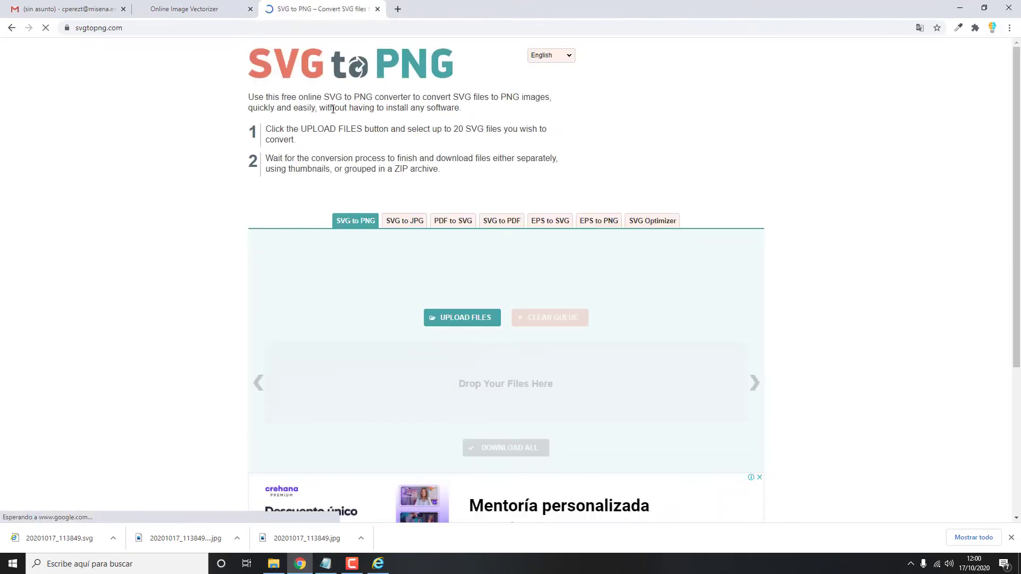
{"action": "left_click", "coordinate": [473, 327]}
{"action": "left_click", "coordinate": [136, 93]}
{"action": "double_click", "coordinate": [136, 93]}
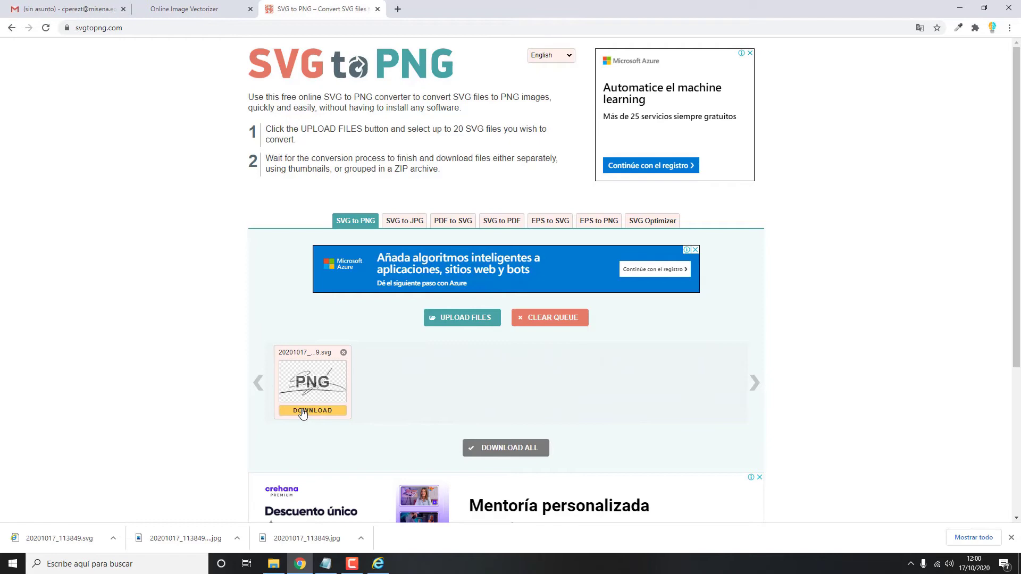
{"action": "left_click", "coordinate": [303, 412]}
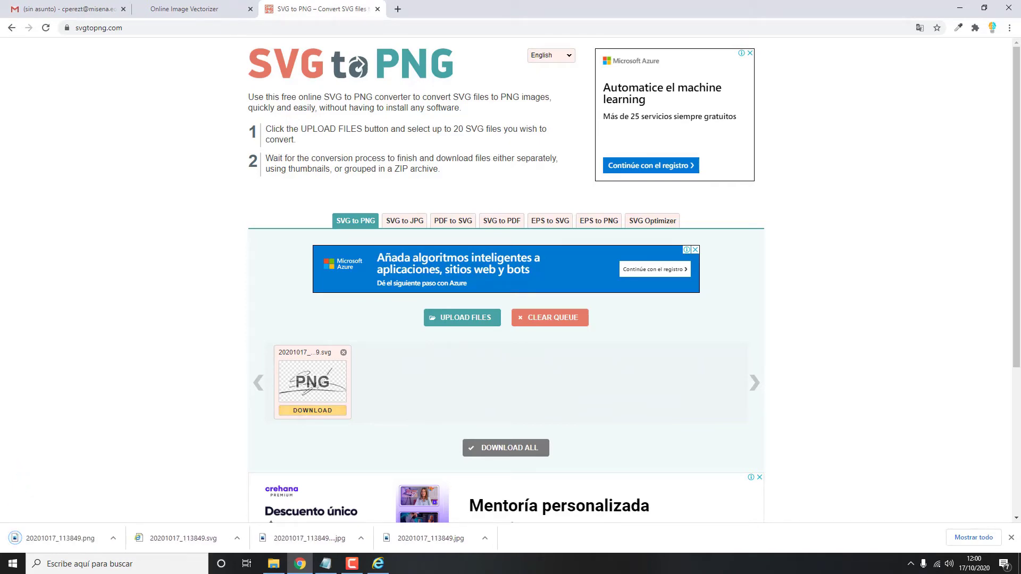
{"action": "left_click", "coordinate": [274, 565]}
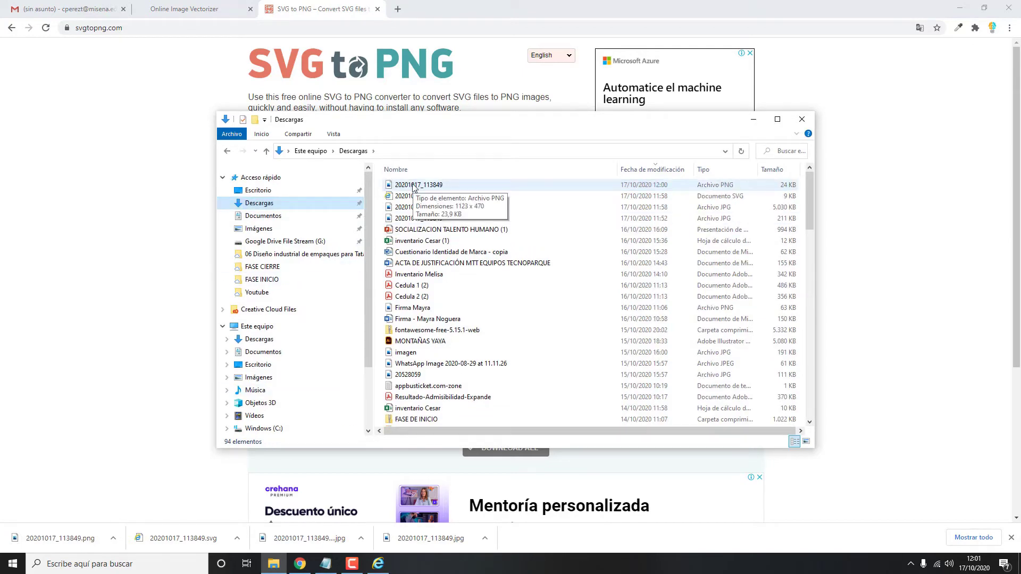
Launch Microsoft Word by searching for 'word' from the Start menu.
{"action": "key", "text": "super"}
{"action": "type", "text": "worn"}
{"action": "key", "text": "BackSpace"}
{"action": "type", "text": "d"}
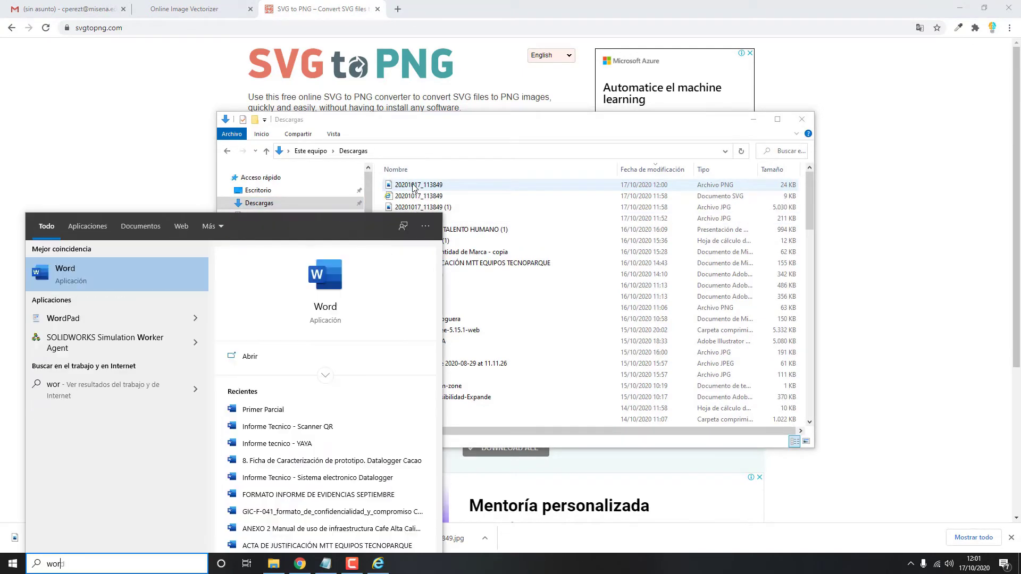
{"action": "key", "text": "Return"}
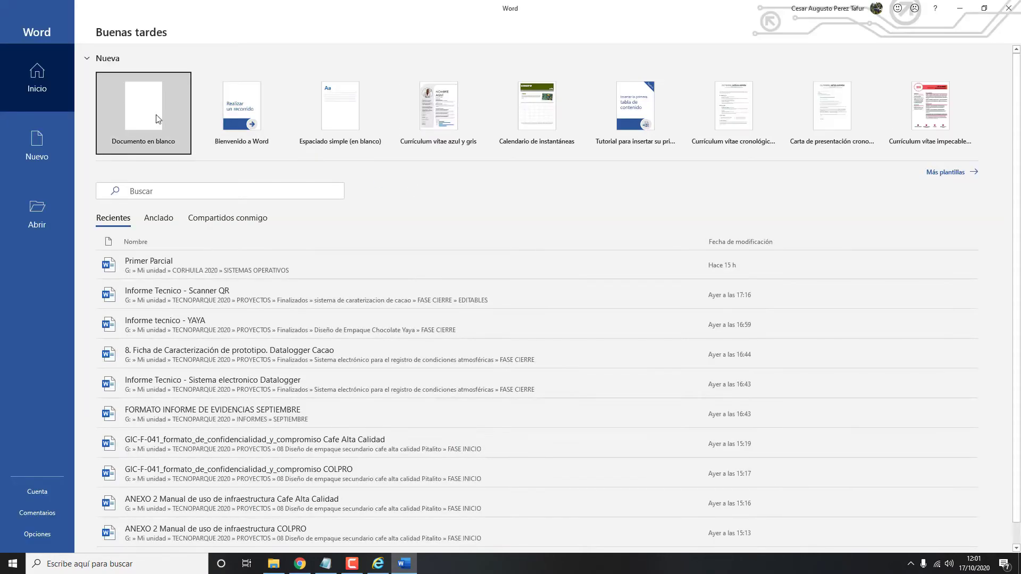
Create a blank document containing the sentence "And use your signature".
{"action": "left_click", "coordinate": [158, 116]}
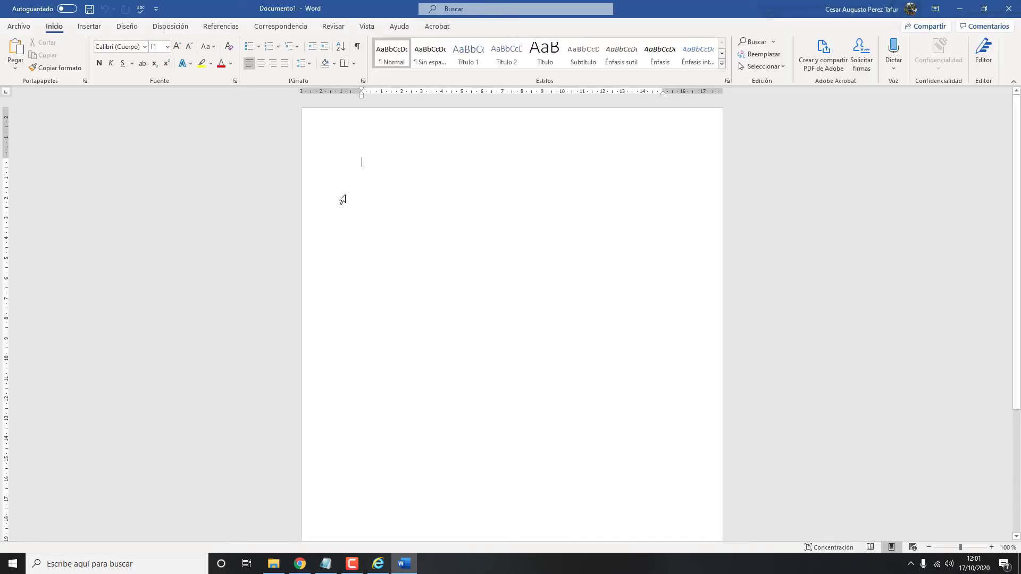
{"action": "type", "text": "And use"}
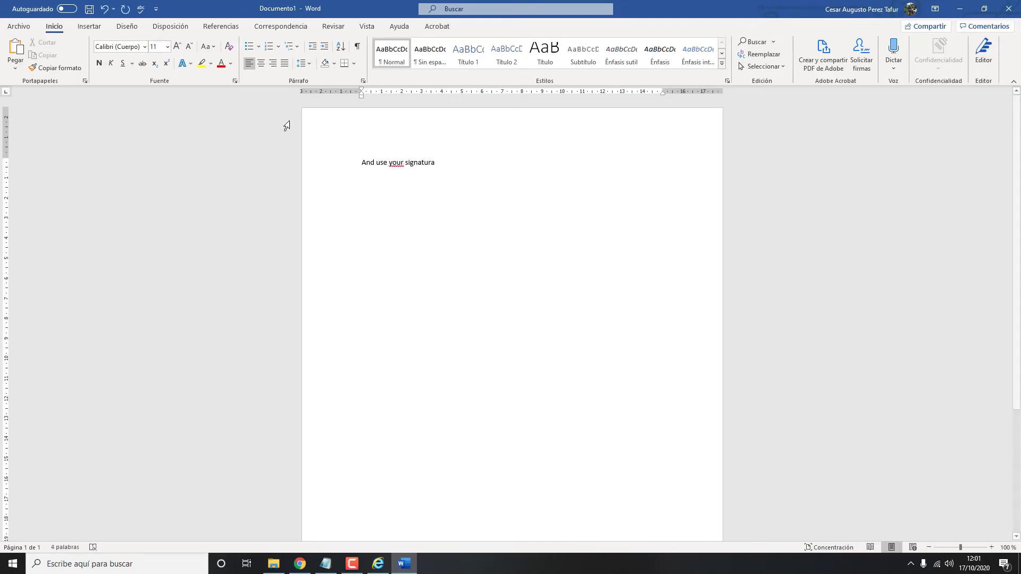
{"action": "type", "text": " your signatura"}
{"action": "key", "text": "BackSpace"}
{"action": "type", "text": "e"}
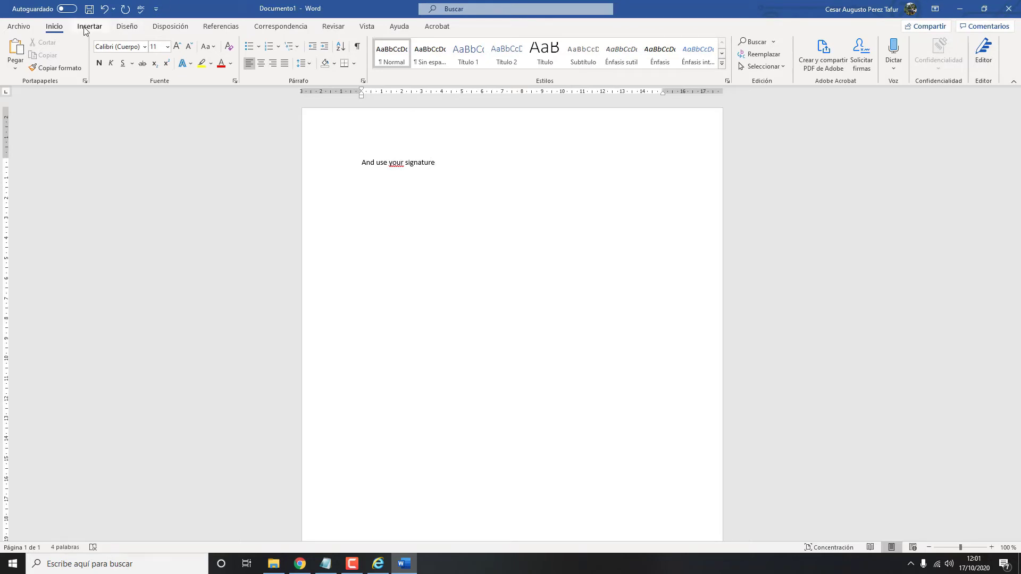
Insert the picture 20201017_113849 from the Escritorio folder into the document.
{"action": "left_click", "coordinate": [86, 28]}
{"action": "left_click", "coordinate": [115, 68]}
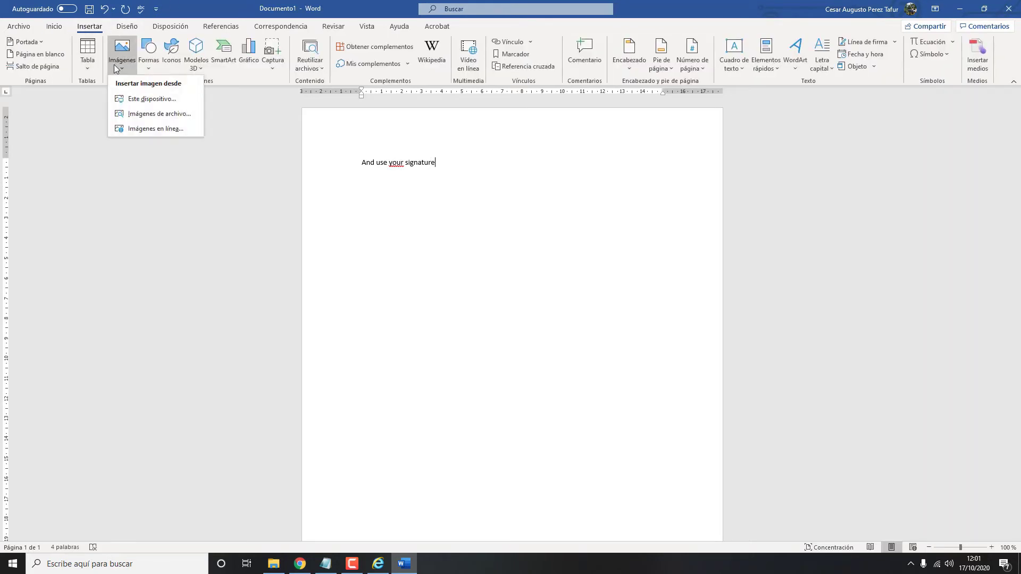
{"action": "left_click", "coordinate": [140, 100]}
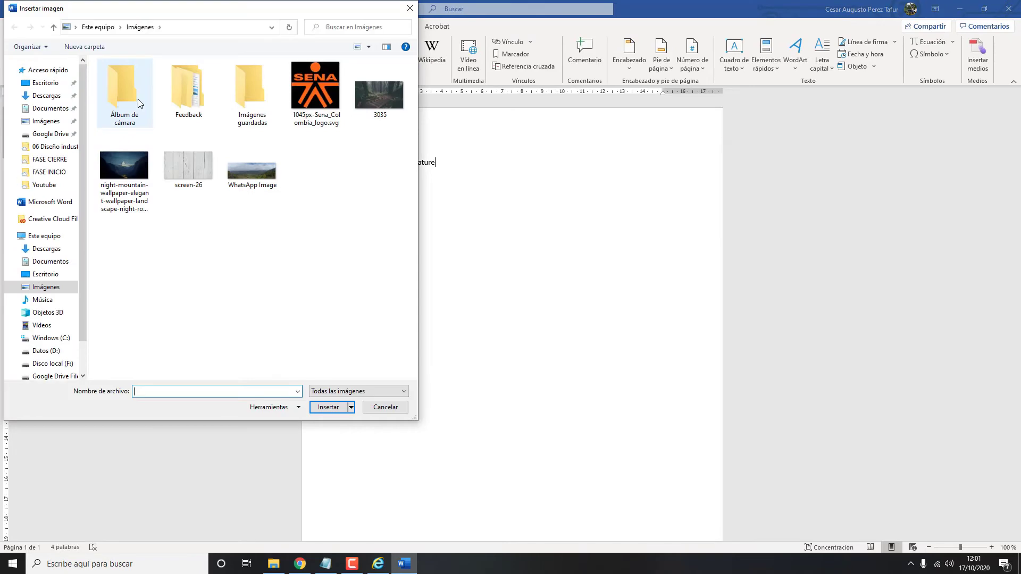
{"action": "left_click", "coordinate": [40, 84]}
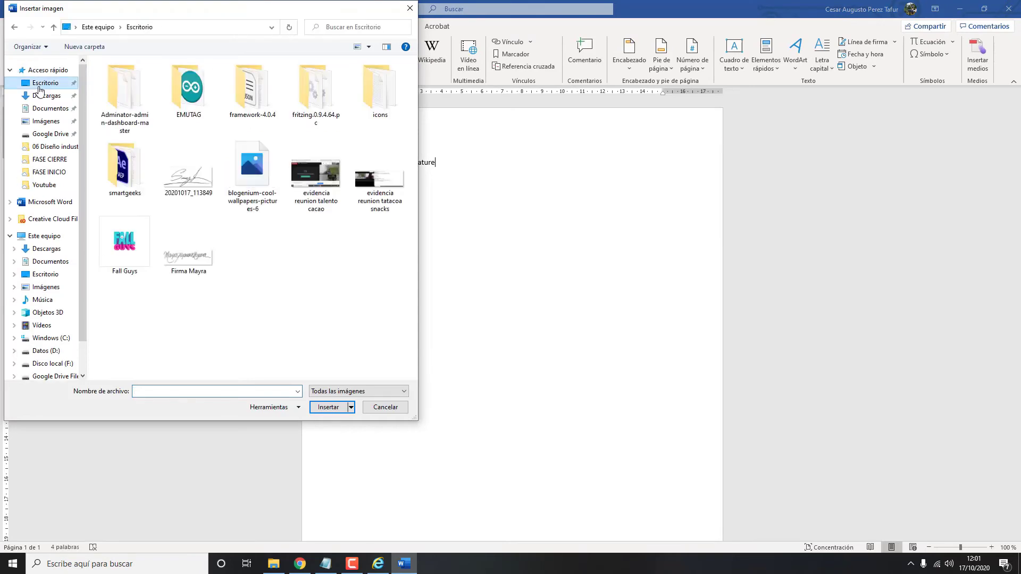
{"action": "double_click", "coordinate": [182, 182]}
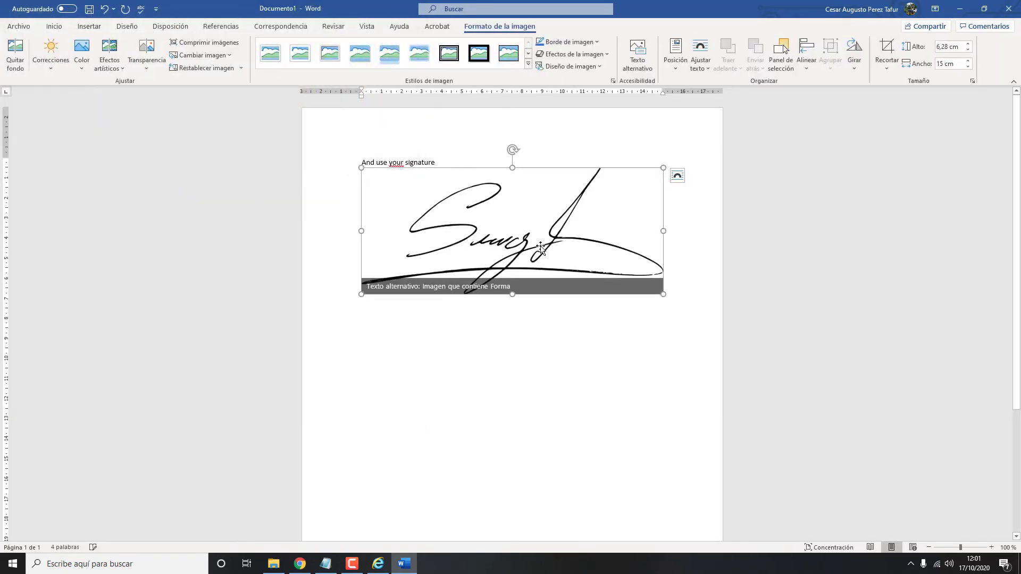
Set the signature to In front of text, shrink it to 2.36 × 5.64 cm, and place it under the sentence.
{"action": "left_click", "coordinate": [678, 181]}
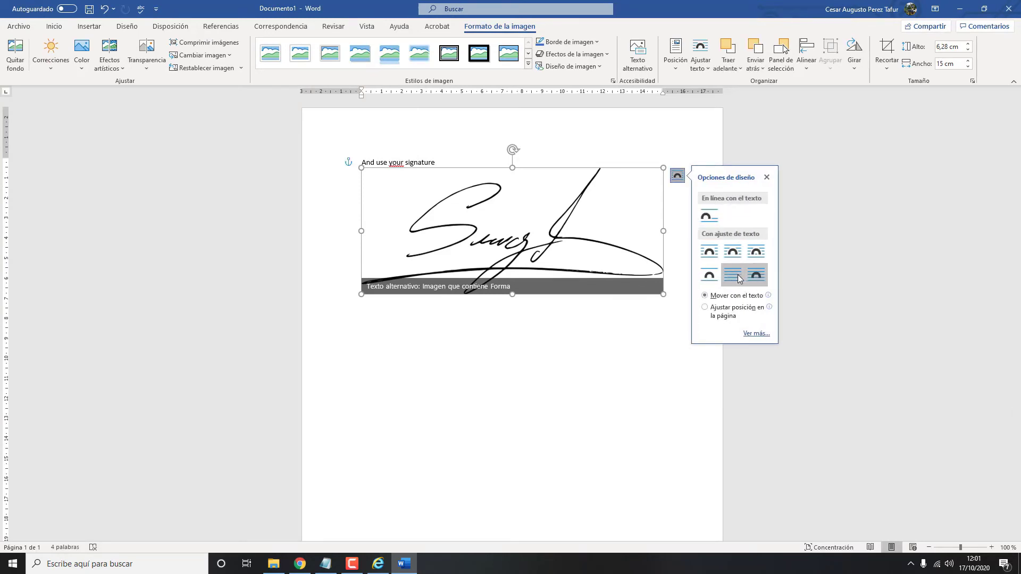
{"action": "left_click", "coordinate": [655, 152]}
{"action": "left_click", "coordinate": [646, 171]}
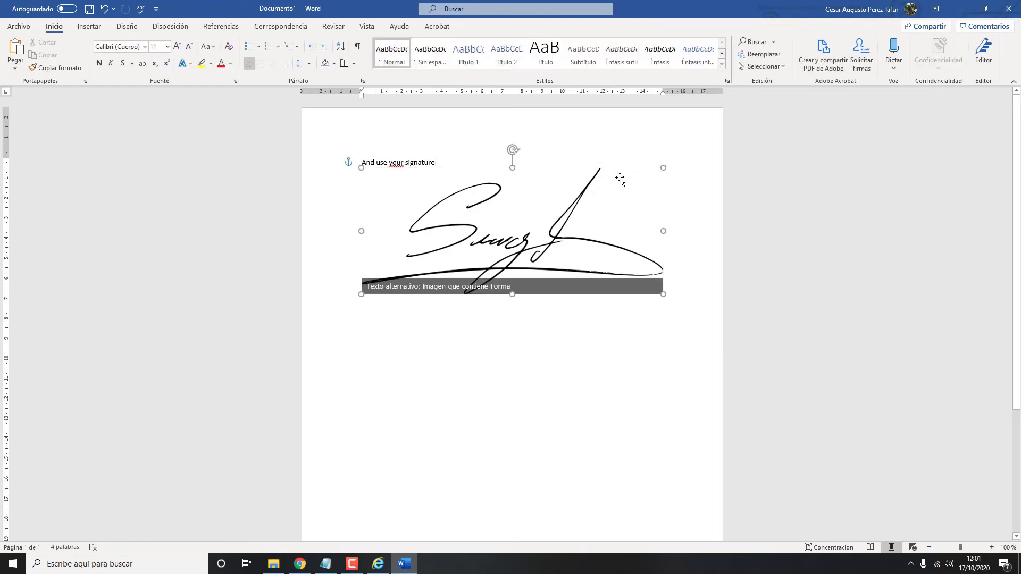
{"action": "mouse_move", "coordinate": [646, 171]}
{"action": "left_mouse_down"}
{"action": "mouse_move", "coordinate": [680, 205]}
{"action": "mouse_move", "coordinate": [508, 278]}
{"action": "left_mouse_up"}
{"action": "mouse_move", "coordinate": [448, 306]}
{"action": "left_mouse_down"}
{"action": "mouse_move", "coordinate": [423, 183]}
{"action": "mouse_move", "coordinate": [394, 147]}
{"action": "left_mouse_up"}
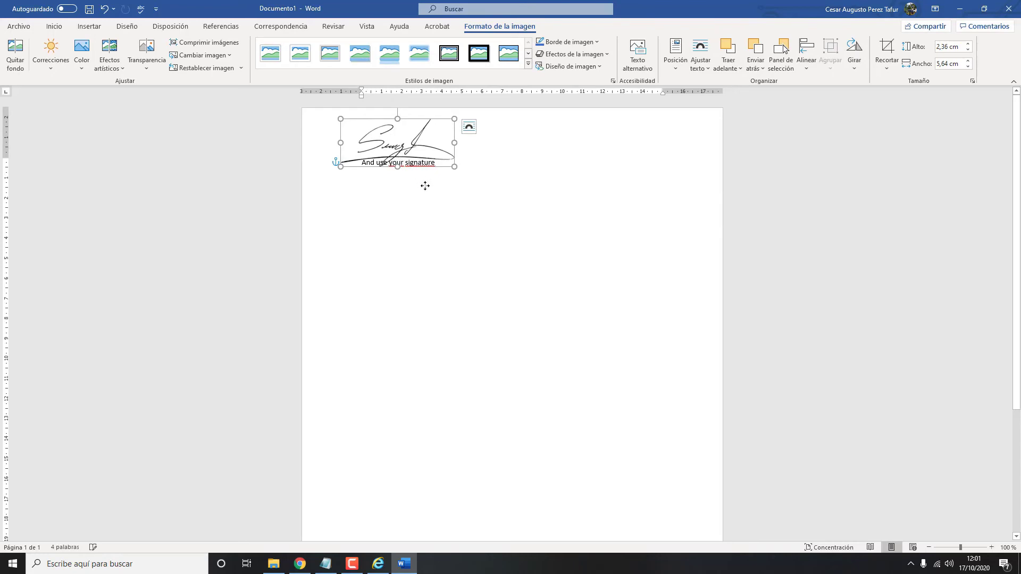
{"action": "mouse_move", "coordinate": [425, 185]}
{"action": "left_mouse_down"}
{"action": "mouse_move", "coordinate": [432, 198]}
{"action": "mouse_move", "coordinate": [404, 159]}
{"action": "left_mouse_up"}
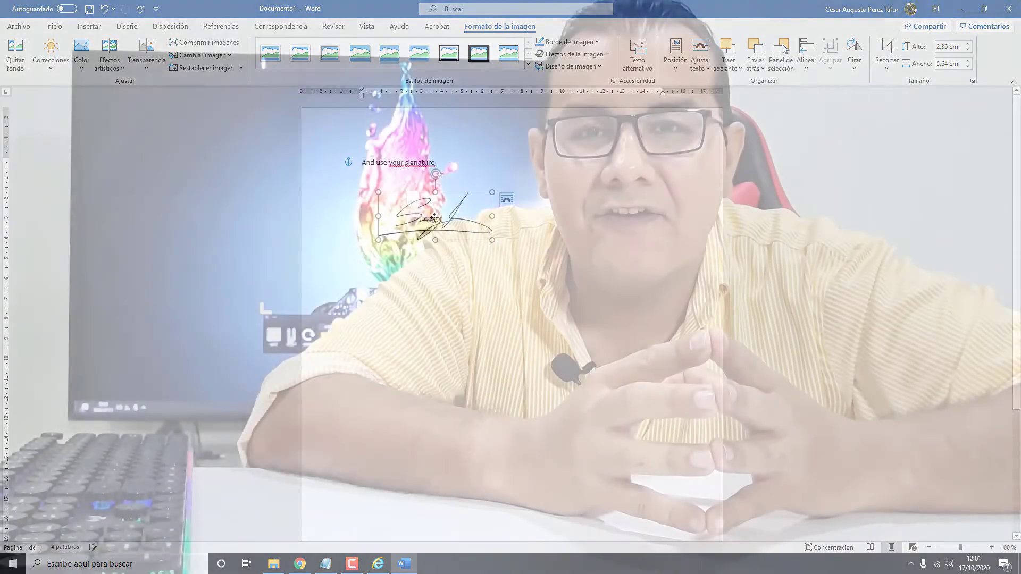